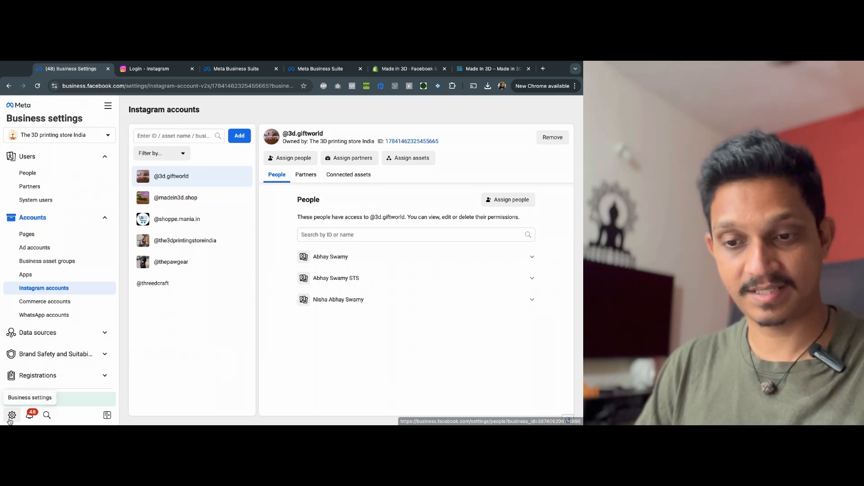
Step: Go to the People list and start inviting a new person
{"action": "left_click", "coordinate": [25, 176]}
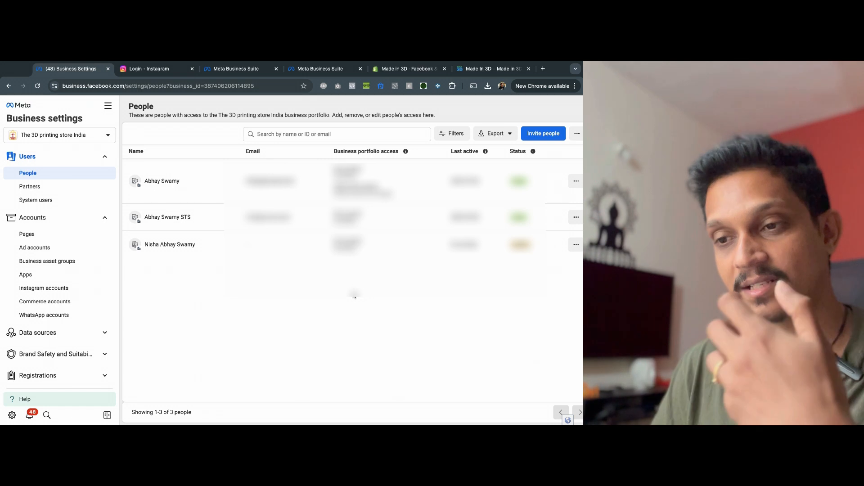
{"action": "left_click", "coordinate": [542, 134]}
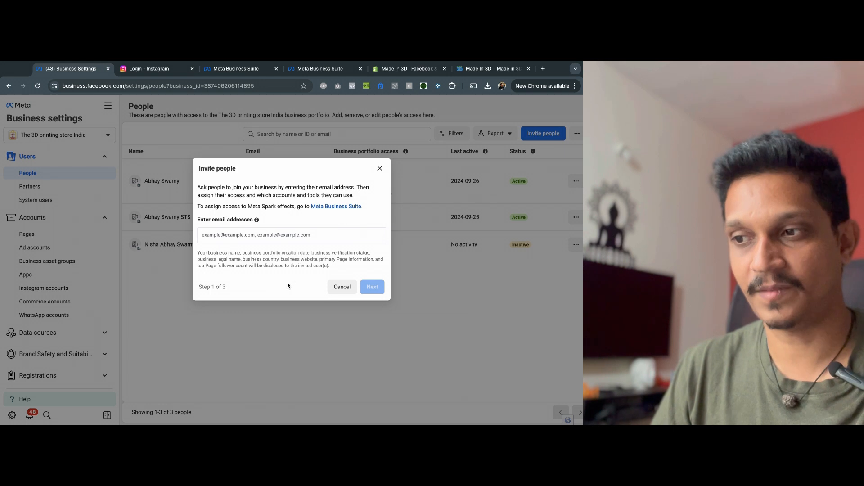
Step: Restart the invitation, enter the invitee's e-mail address via autofill, and continue to step 2
{"action": "left_click", "coordinate": [342, 287]}
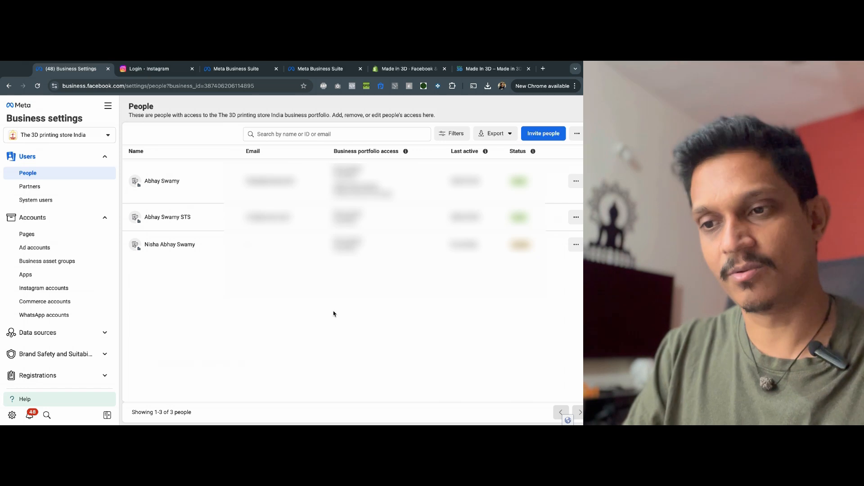
{"action": "left_click", "coordinate": [543, 133]}
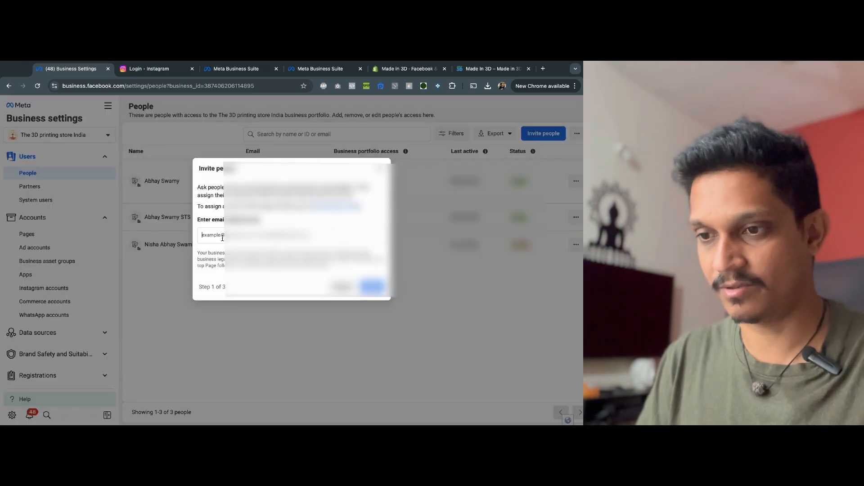
{"action": "type", "text": "t3d"}
{"action": "key", "text": "BackSpace"}
{"action": "key", "text": "BackSpace"}
{"action": "type", "text": "abhayswa"}
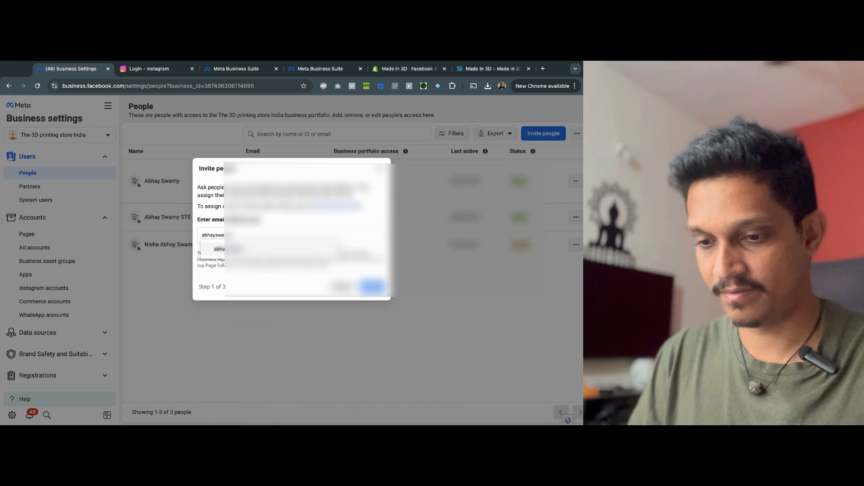
{"action": "type", "text": "mysts"}
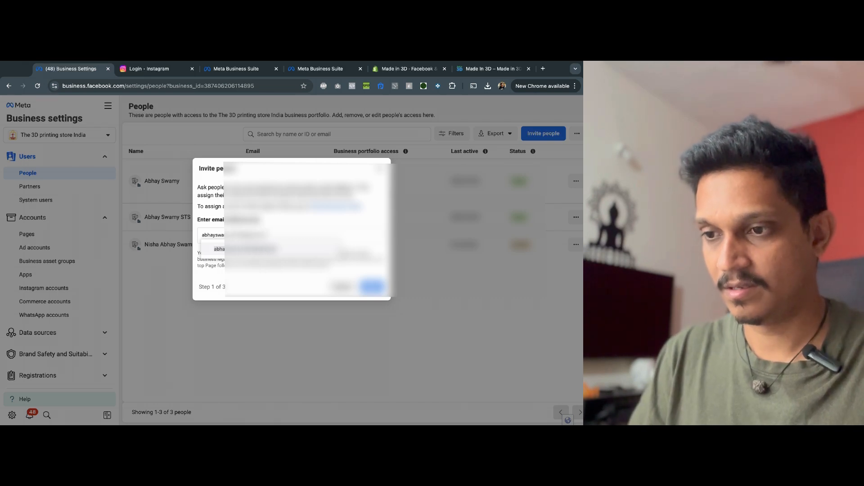
{"action": "left_click", "coordinate": [246, 249]}
{"action": "left_click", "coordinate": [372, 287]}
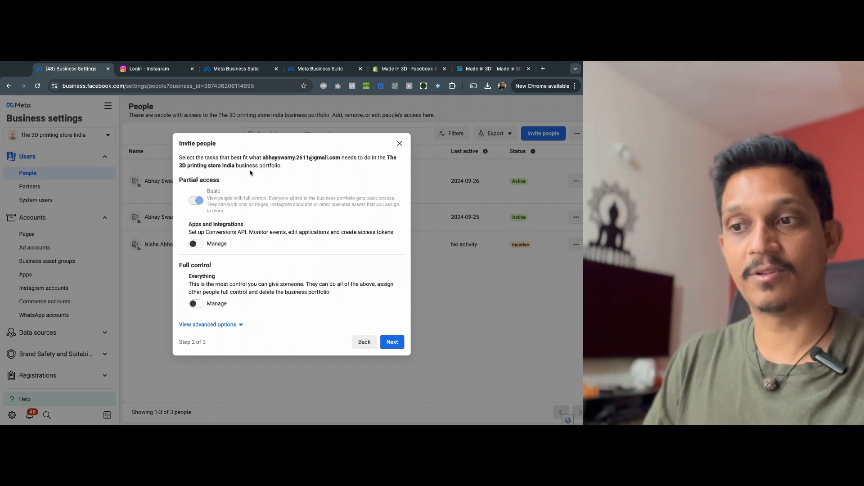
Step: Turn full control on and back off so the invitee keeps basic access, then proceed to asset selection
{"action": "left_click_drag", "start_coordinate": [236, 164], "coordinate": [296, 171]}
{"action": "left_click", "coordinate": [296, 171]}
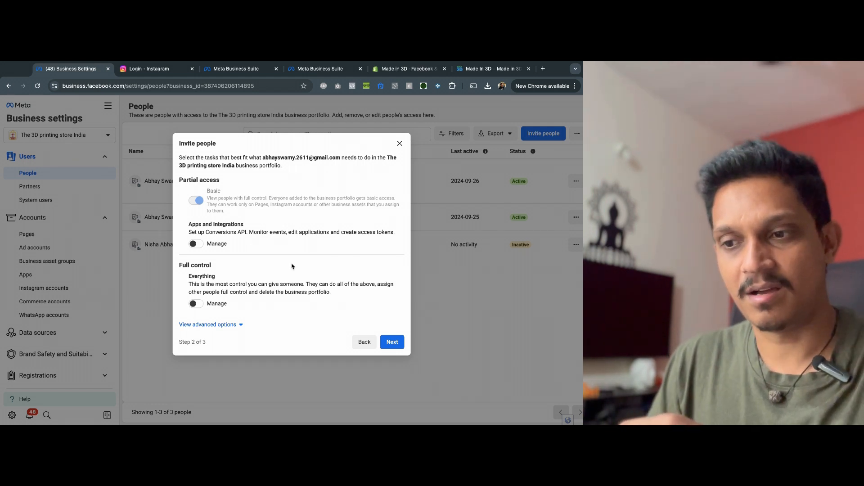
{"action": "key", "text": "space"}
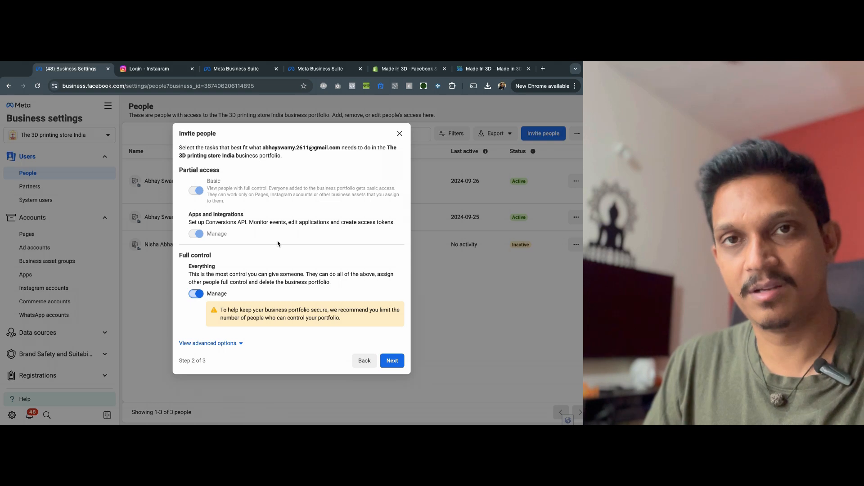
{"action": "left_click", "coordinate": [193, 297]}
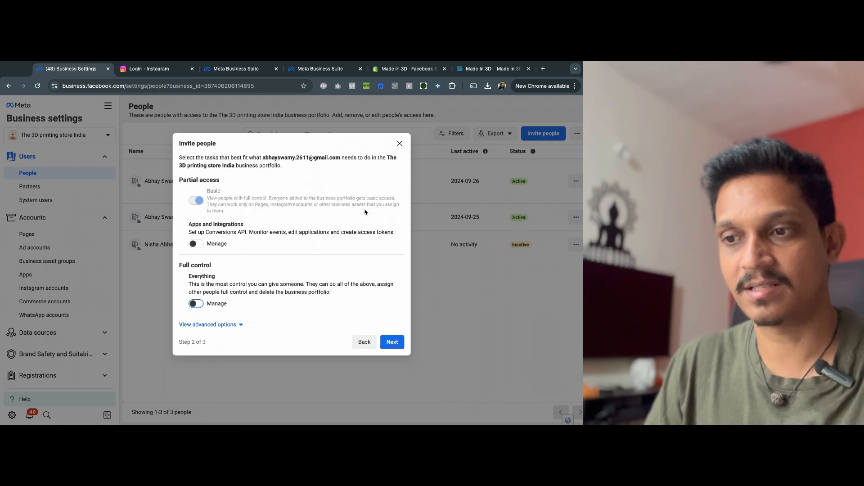
{"action": "left_click_drag", "start_coordinate": [333, 203], "coordinate": [356, 204]}
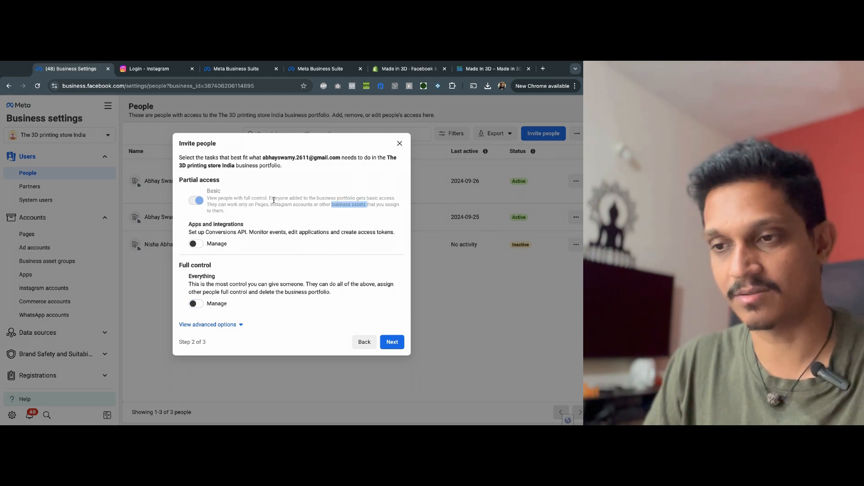
{"action": "left_click", "coordinate": [392, 342]}
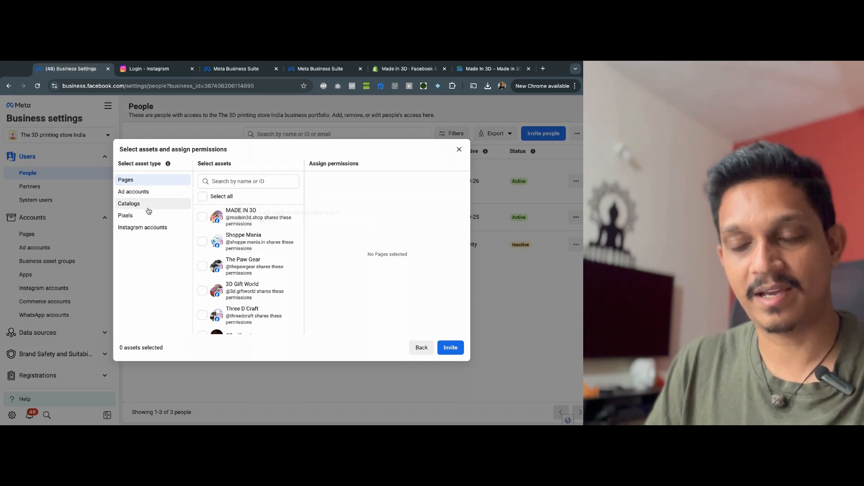
Step: Tick the MADE IN 3D page, look at Pixels, then close the invitation without sending
{"action": "left_click", "coordinate": [202, 217]}
{"action": "scroll", "coordinate": [331, 255], "scroll_direction": "down", "scroll_amount": 3}
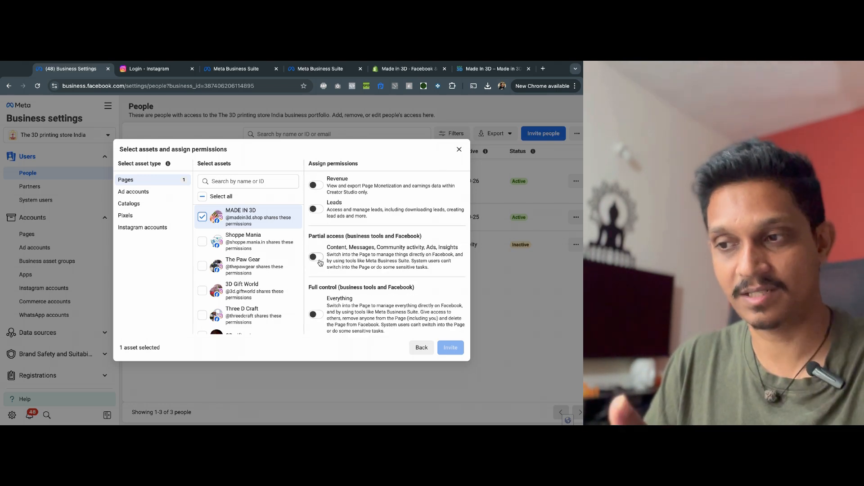
{"action": "scroll", "coordinate": [359, 251], "scroll_direction": "up", "scroll_amount": 4}
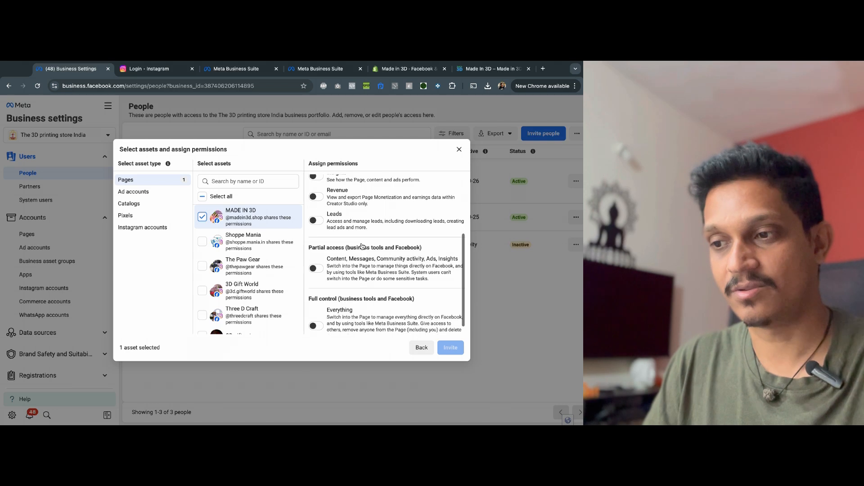
{"action": "scroll", "coordinate": [362, 246], "scroll_direction": "down", "scroll_amount": 3}
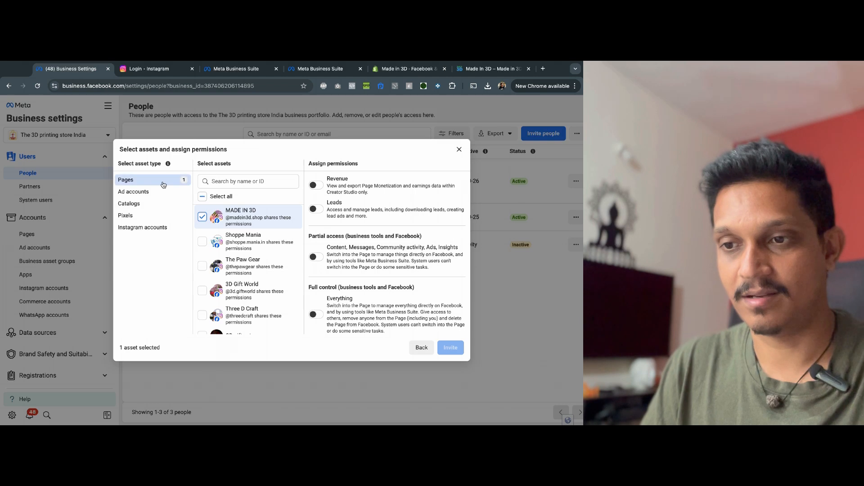
{"action": "left_click", "coordinate": [140, 215]}
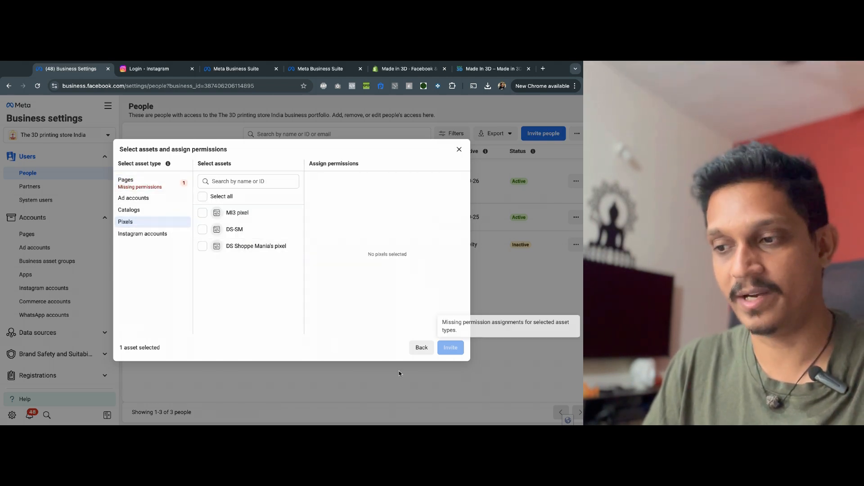
{"action": "left_click", "coordinate": [458, 149]}
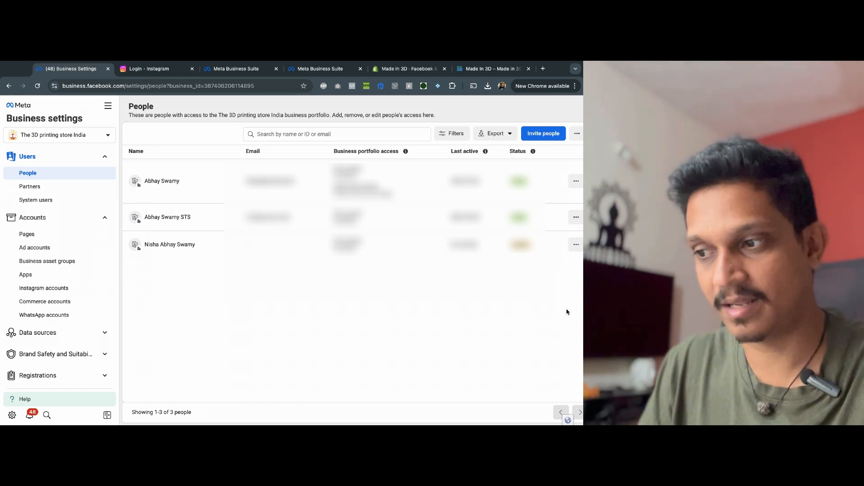
{"action": "left_click_drag", "start_coordinate": [334, 154], "coordinate": [404, 153]}
{"action": "left_click", "coordinate": [350, 272]}
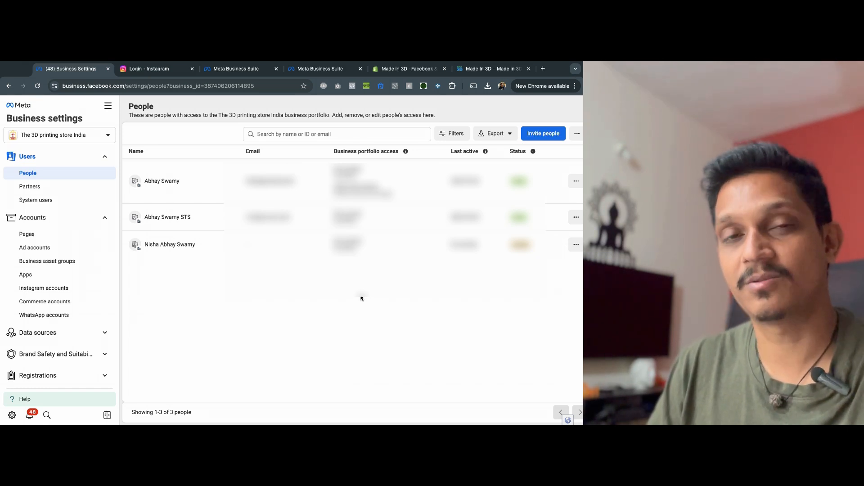
Step: On the Partners page, review Wati's and Gupshup's assigned assets and view the Add options
{"action": "left_click", "coordinate": [32, 188]}
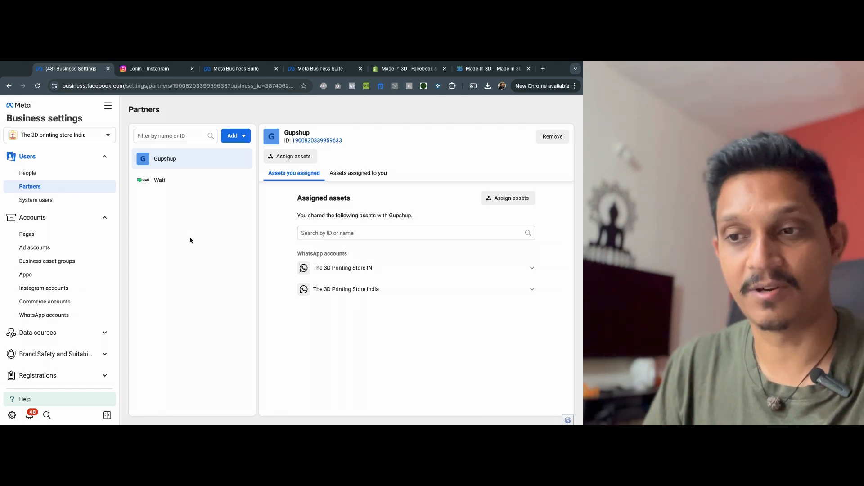
{"action": "left_click", "coordinate": [166, 188]}
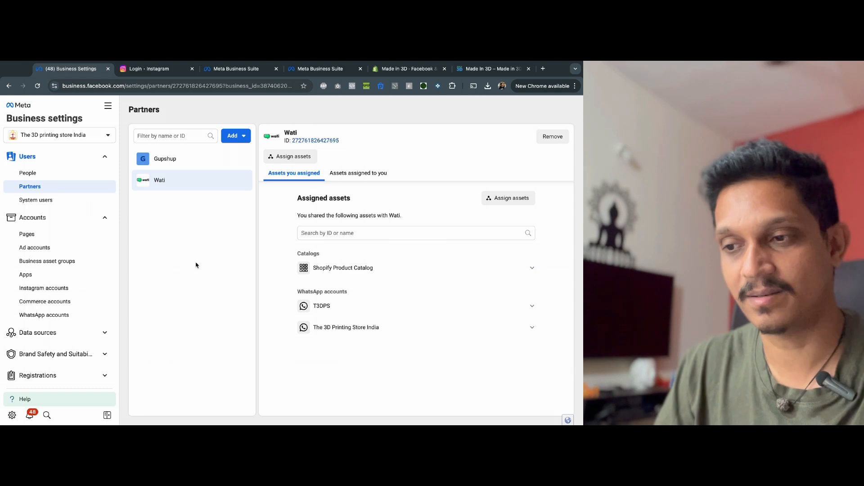
{"action": "left_click", "coordinate": [186, 159]}
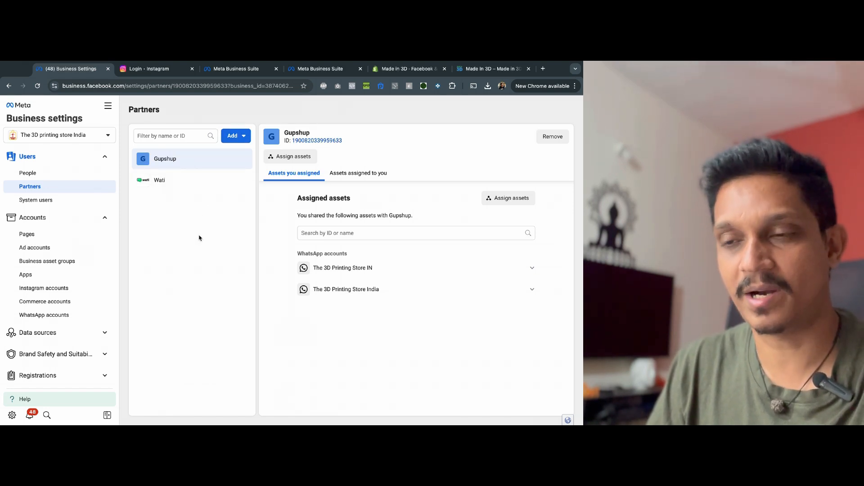
{"action": "left_click", "coordinate": [247, 138]}
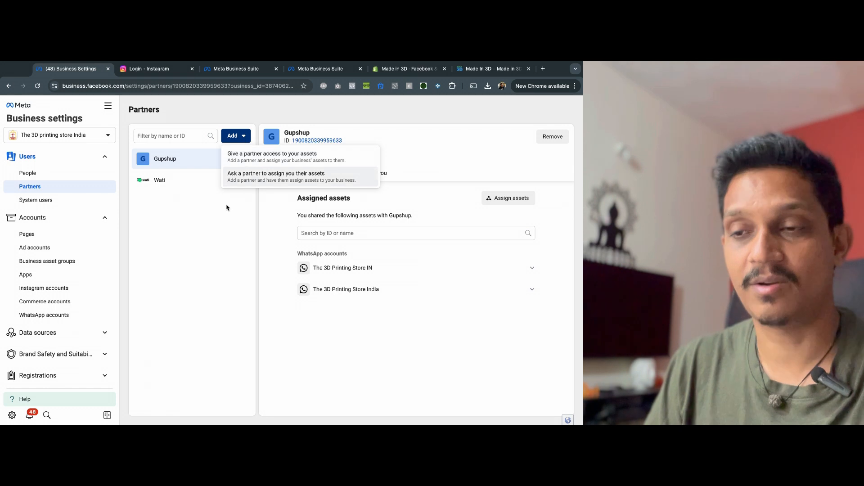
Step: Begin giving a new partner asset access, then cancel with the Partner business ID empty
{"action": "left_click", "coordinate": [257, 157]}
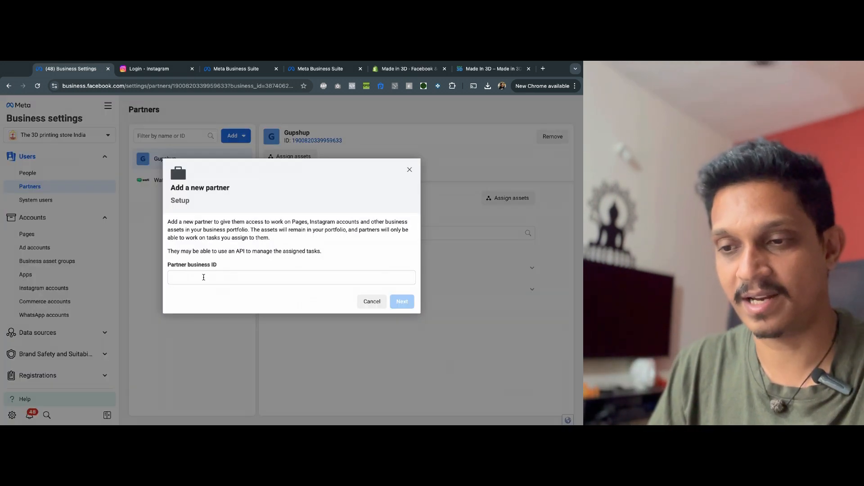
{"action": "left_click", "coordinate": [204, 278]}
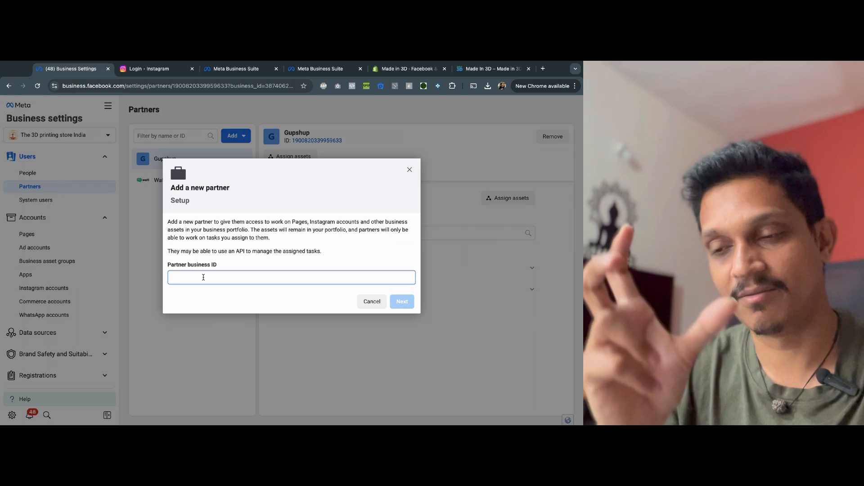
{"action": "left_click", "coordinate": [372, 303]}
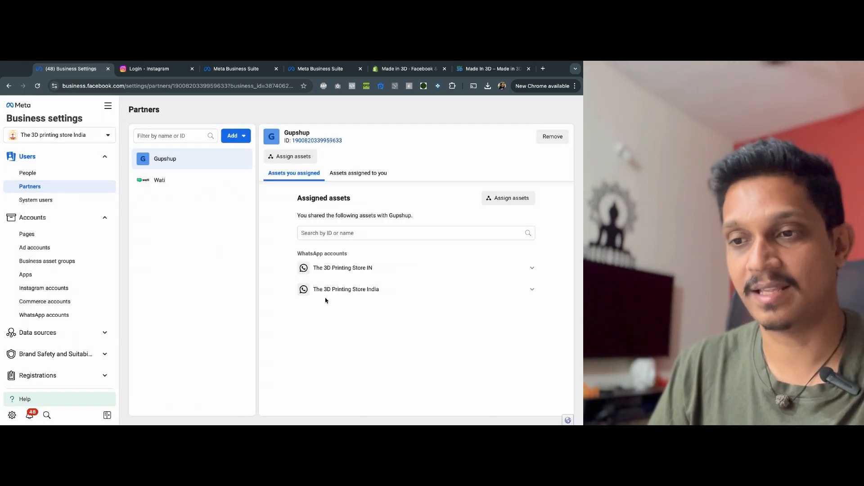
Step: Open Wati's assets, browse assignable asset types including Apps, and cancel without adding any
{"action": "left_click", "coordinate": [167, 186]}
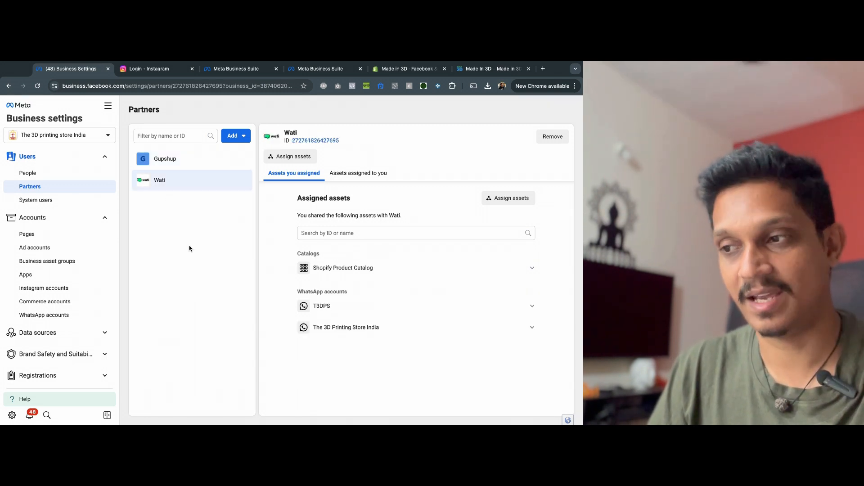
{"action": "left_click", "coordinate": [506, 201]}
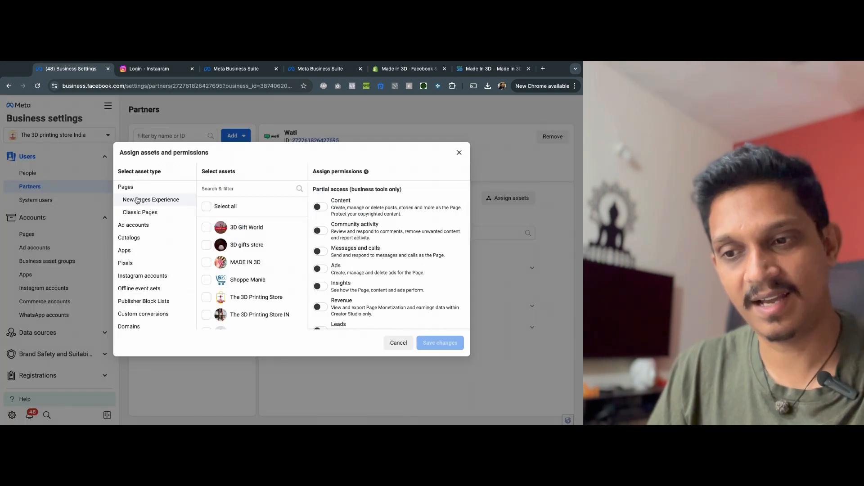
{"action": "scroll", "coordinate": [135, 315], "scroll_direction": "down", "scroll_amount": 2}
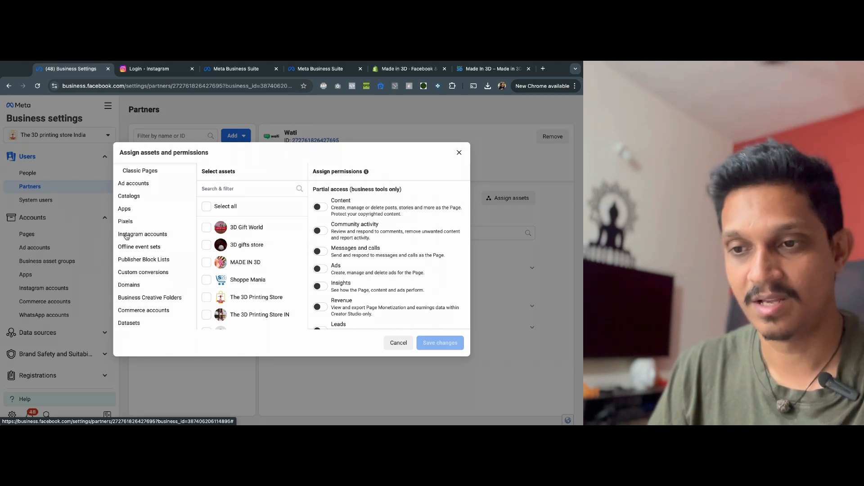
{"action": "scroll", "coordinate": [137, 237], "scroll_direction": "up", "scroll_amount": 2}
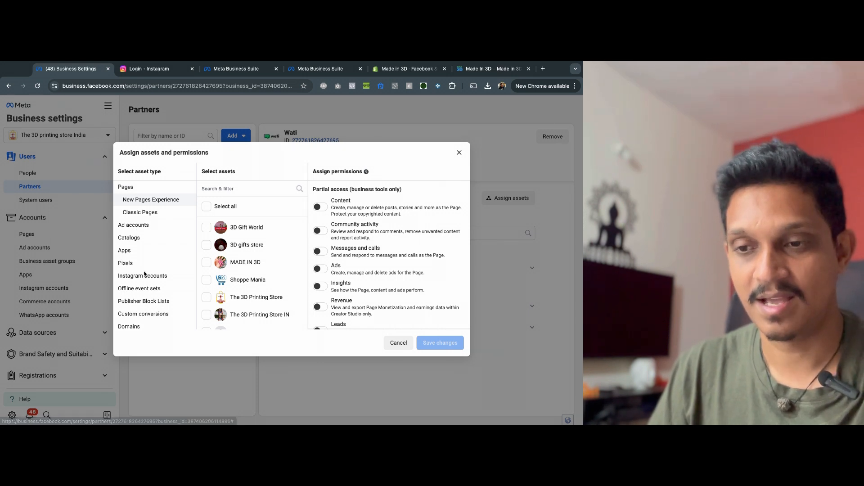
{"action": "scroll", "coordinate": [145, 274], "scroll_direction": "down", "scroll_amount": 1}
{"action": "left_click", "coordinate": [129, 215]}
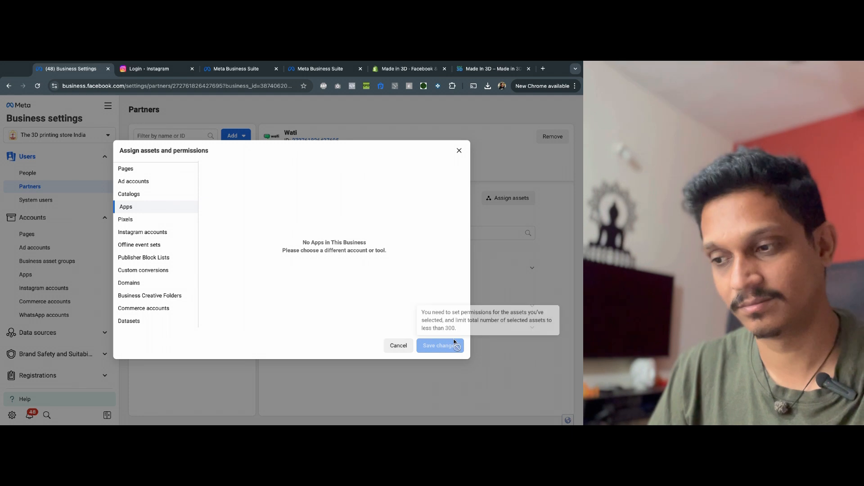
{"action": "left_click", "coordinate": [399, 346]}
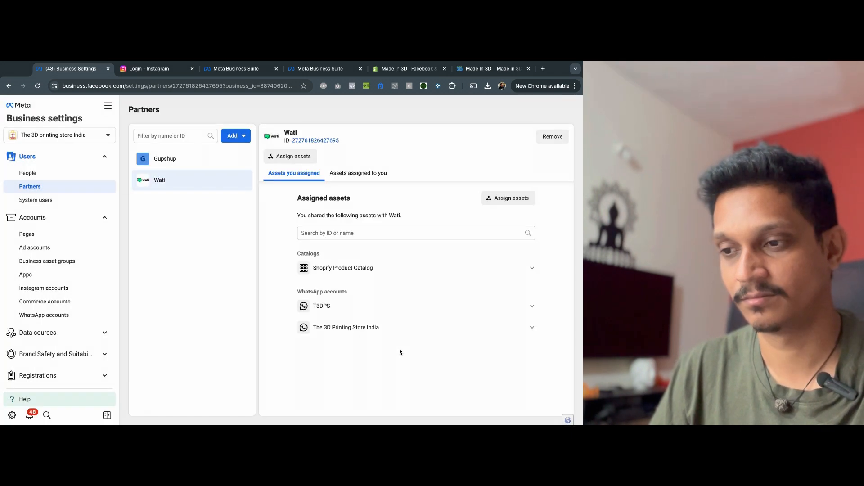